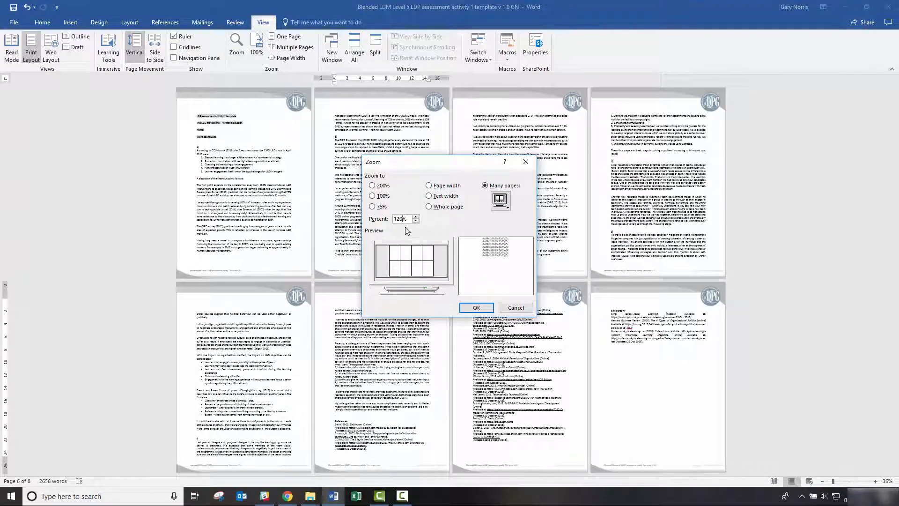
Step: Zoom the document to 120% and split the window just below the political behaviour paragraph in section e)
{"action": "left_click", "coordinate": [476, 307]}
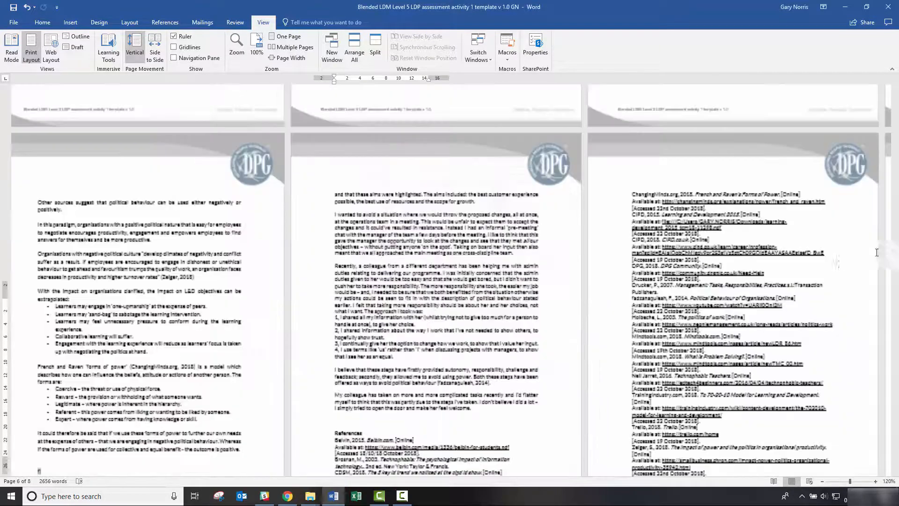
{"action": "left_click_drag", "start_coordinate": [895, 331], "coordinate": [886, 287]}
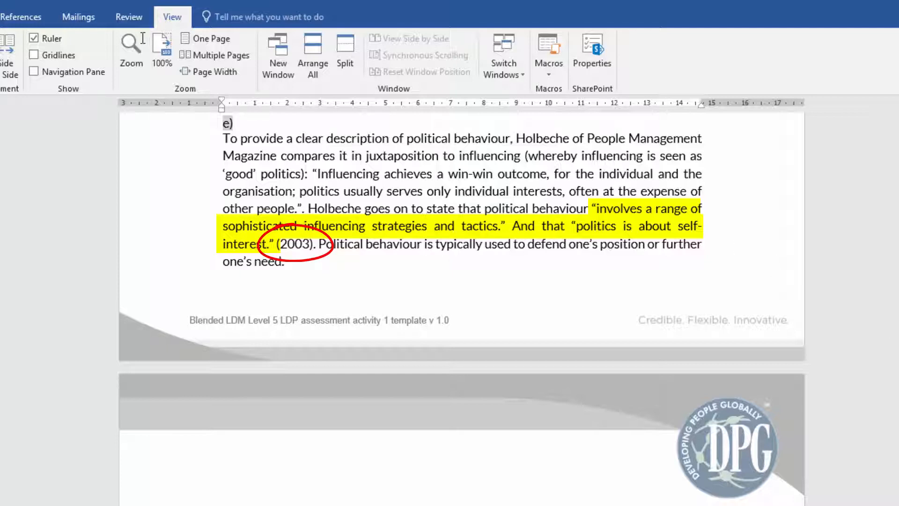
{"action": "left_click", "coordinate": [350, 68]}
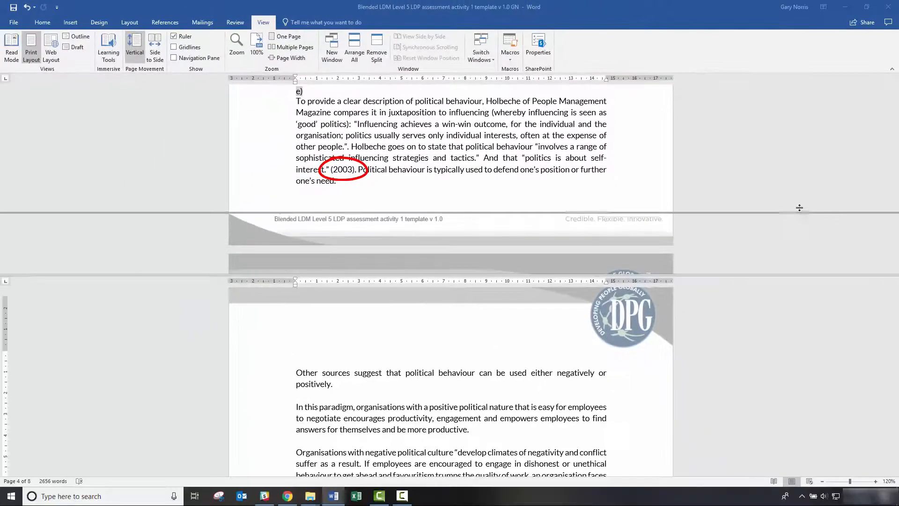
{"action": "left_click", "coordinate": [852, 190]}
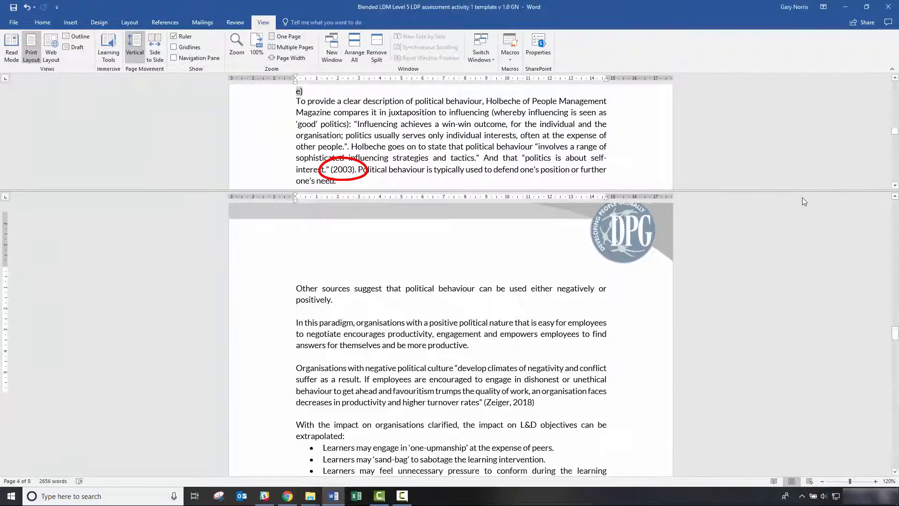
Step: Compare the 2003 citation in section e) with the References list in the lower pane, and examine the Bibliography after it
{"action": "left_click_drag", "start_coordinate": [895, 344], "coordinate": [895, 397]}
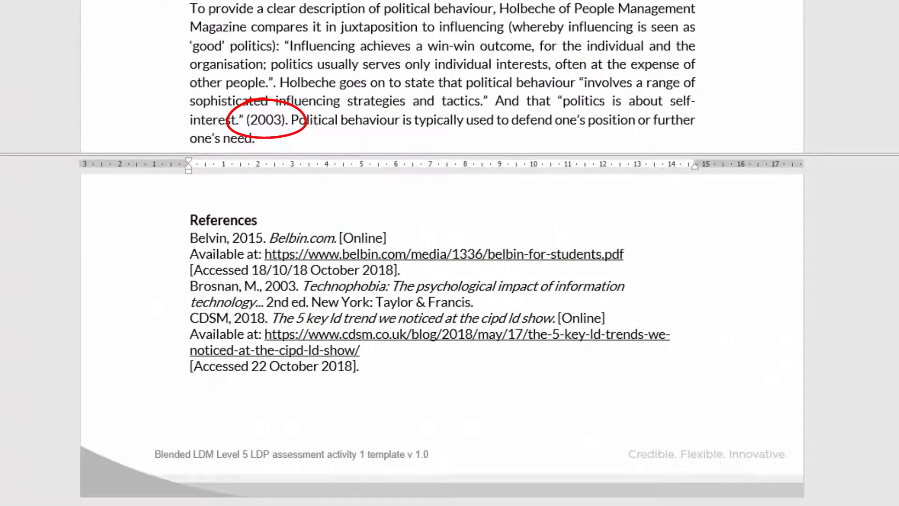
{"action": "scroll", "coordinate": [442, 339], "scroll_direction": "down", "scroll_amount": 15}
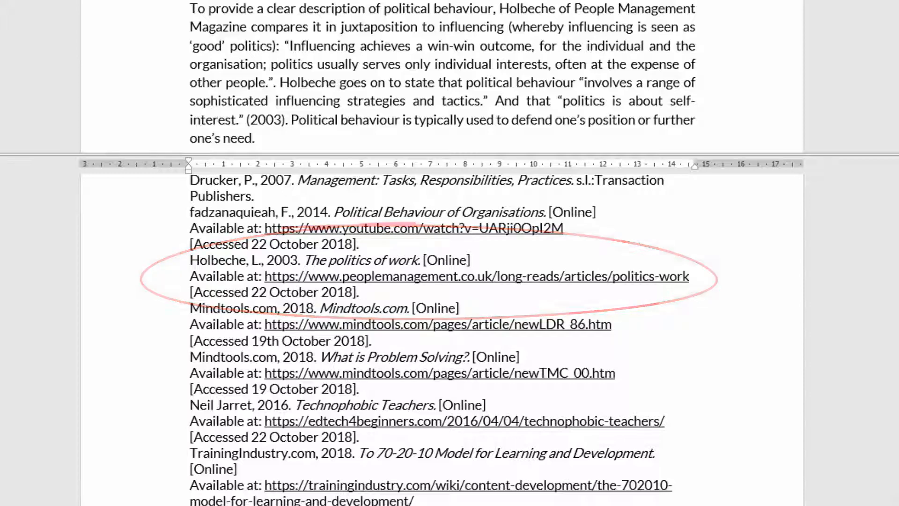
{"action": "scroll", "coordinate": [440, 337], "scroll_direction": "down", "scroll_amount": 1}
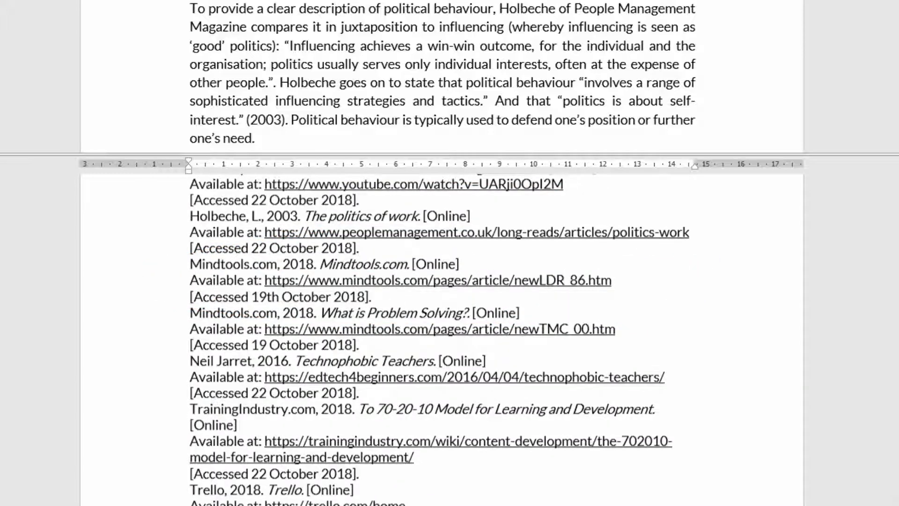
{"action": "scroll", "coordinate": [440, 337], "scroll_direction": "down", "scroll_amount": 10}
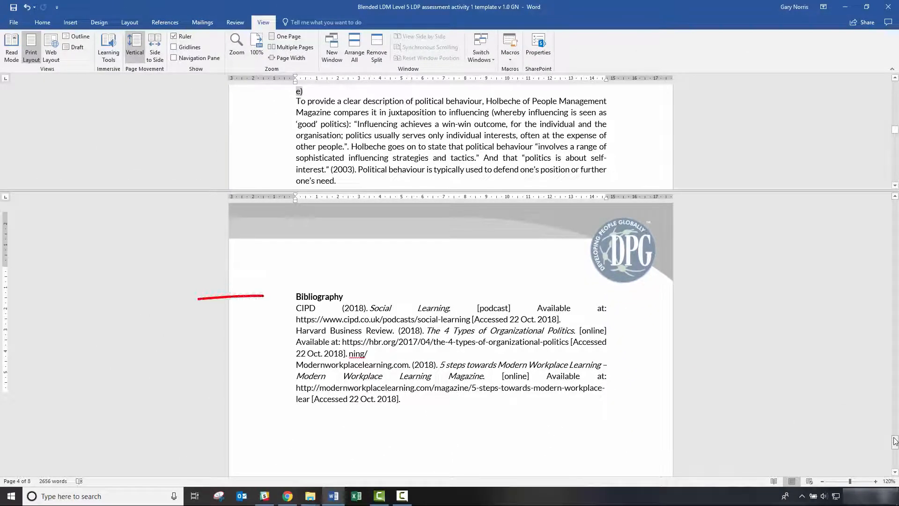
Step: Remove the window split and set the zoom to show many pages in a 2 x 4 grid
{"action": "left_click", "coordinate": [375, 58]}
{"action": "left_click", "coordinate": [887, 481]}
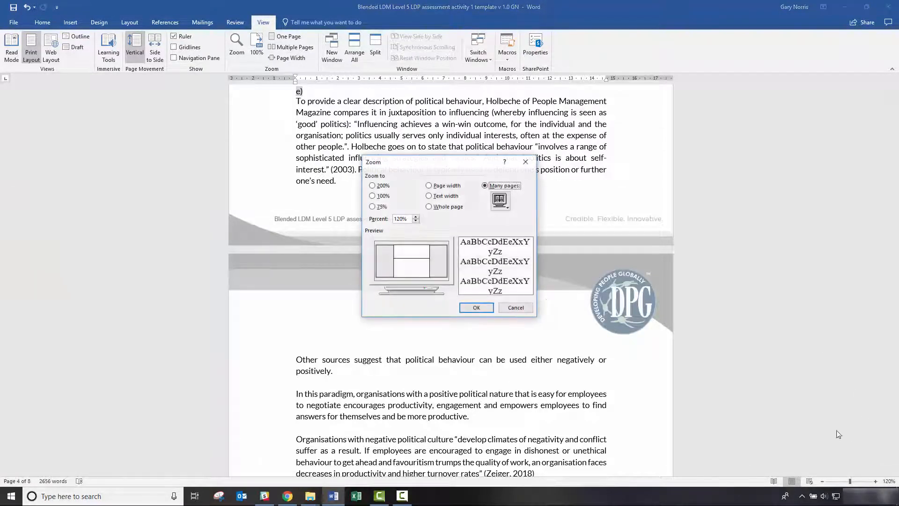
{"action": "left_click", "coordinate": [499, 201]}
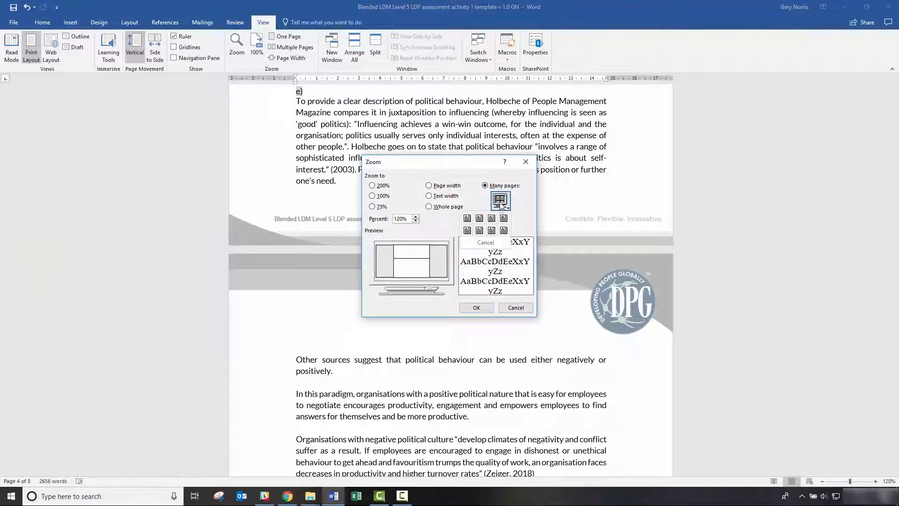
{"action": "left_click", "coordinate": [503, 230]}
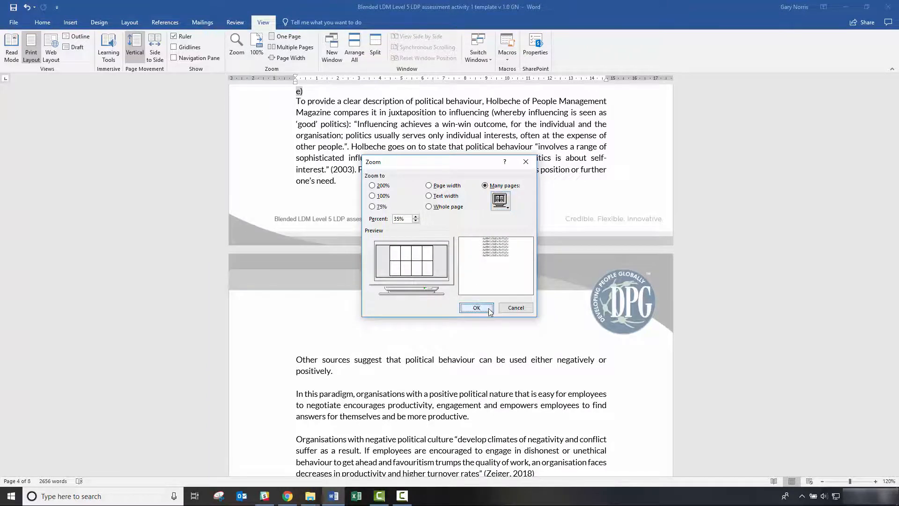
{"action": "left_click", "coordinate": [476, 307]}
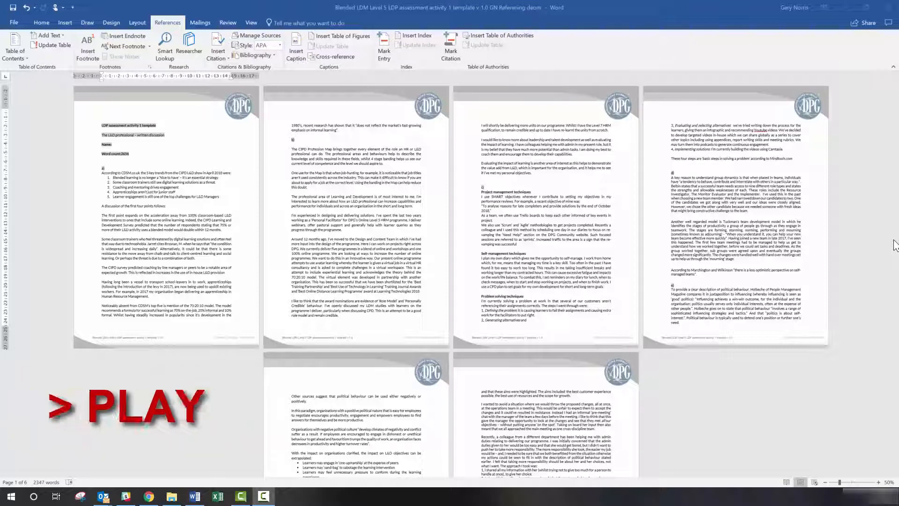
Step: Place the insertion point directly after the quotation "politics is about self-interest." in section e), working at 140% zoom
{"action": "scroll", "coordinate": [893, 243], "scroll_direction": "down", "scroll_amount": 2}
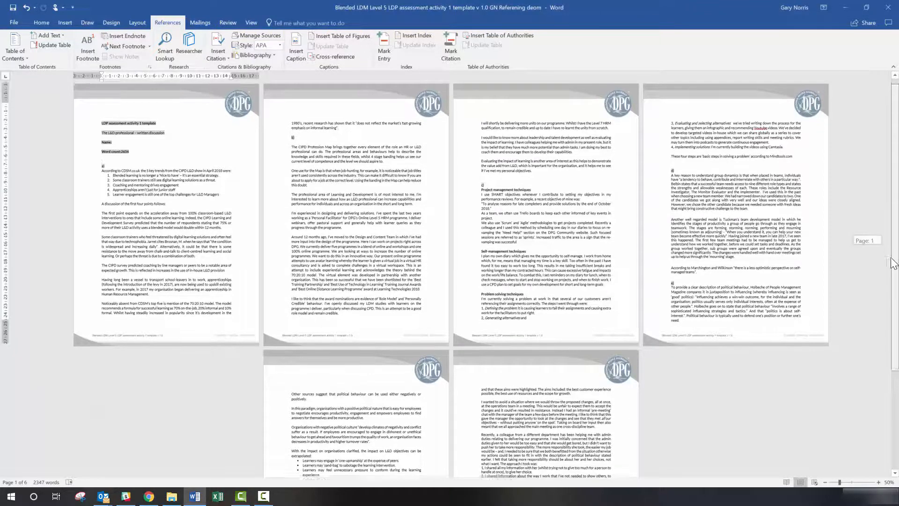
{"action": "scroll", "coordinate": [891, 296], "scroll_direction": "down", "scroll_amount": 5}
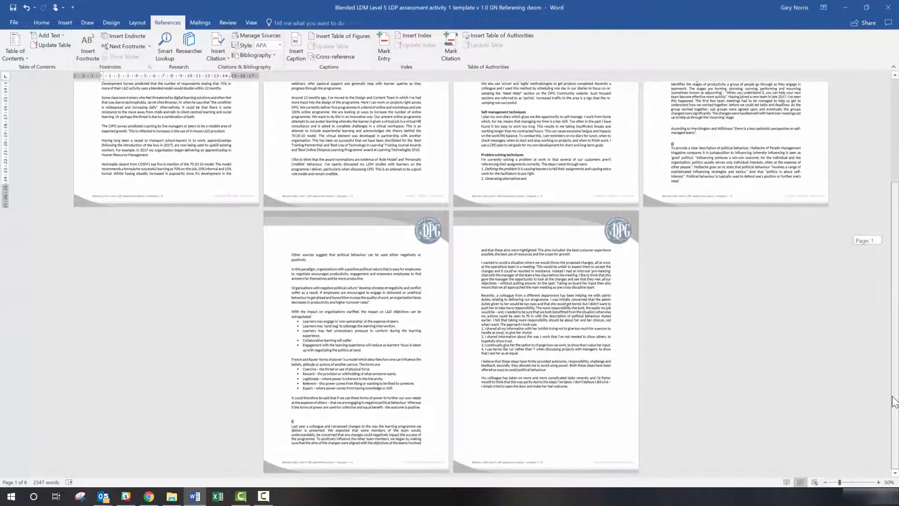
{"action": "left_click", "coordinate": [879, 481]}
{"action": "left_click", "coordinate": [878, 482]}
{"action": "left_click", "coordinate": [878, 482]}
{"action": "left_click", "coordinate": [878, 482]}
{"action": "left_click", "coordinate": [878, 482]}
{"action": "left_click", "coordinate": [879, 481]}
{"action": "left_click", "coordinate": [878, 481]}
{"action": "left_click", "coordinate": [879, 482]}
{"action": "left_click", "coordinate": [879, 481]}
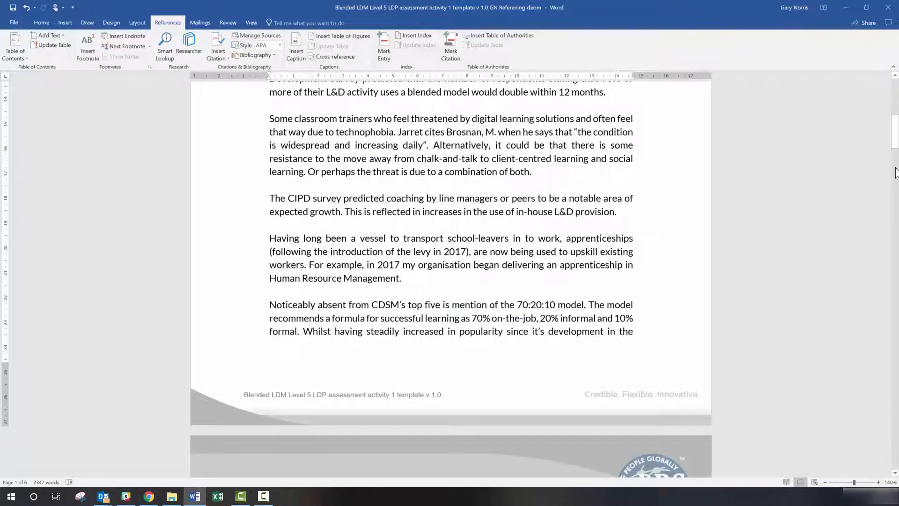
{"action": "left_click_drag", "start_coordinate": [895, 142], "coordinate": [895, 337]}
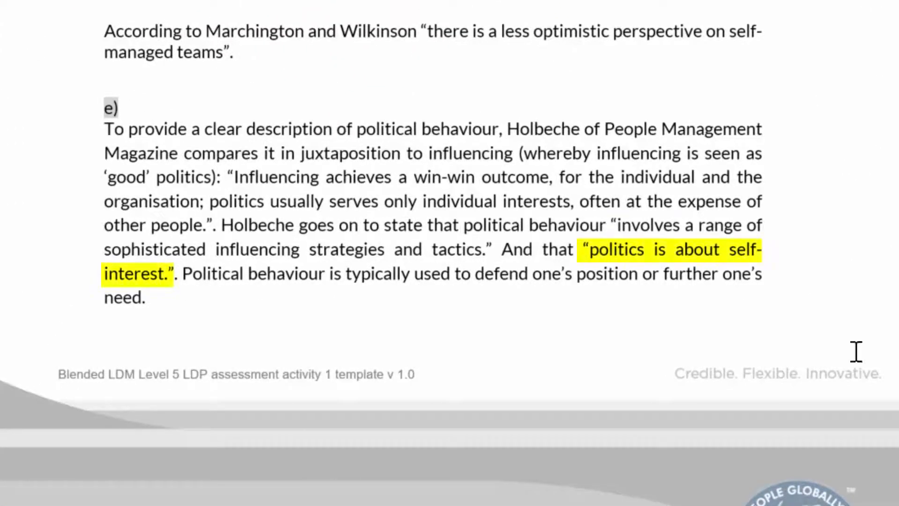
{"action": "left_click", "coordinate": [174, 274]}
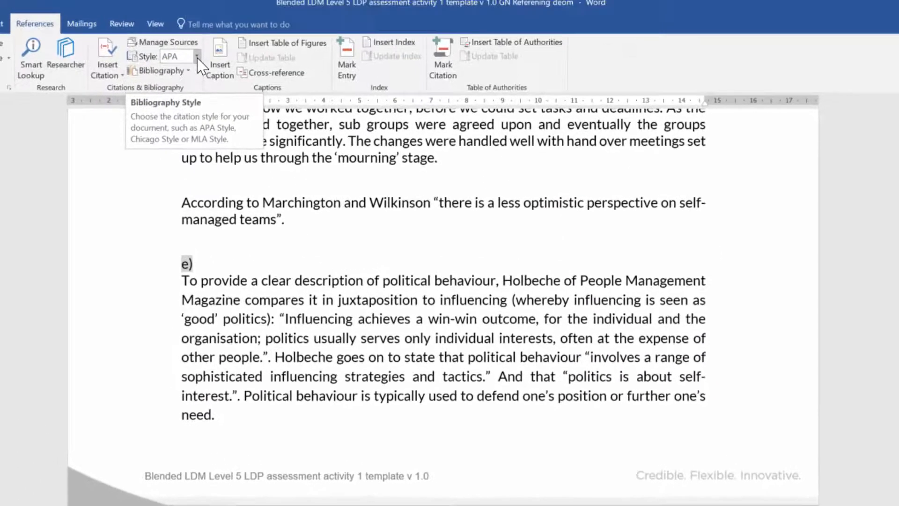
Step: Set the citation style to Harvard - Anglia and start a new citation source of type Web site
{"action": "left_click", "coordinate": [197, 56]}
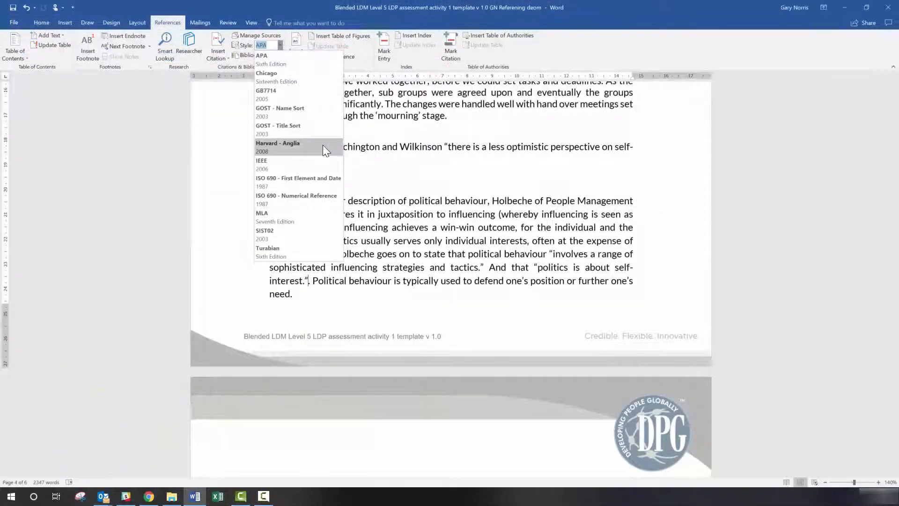
{"action": "left_click", "coordinate": [322, 145]}
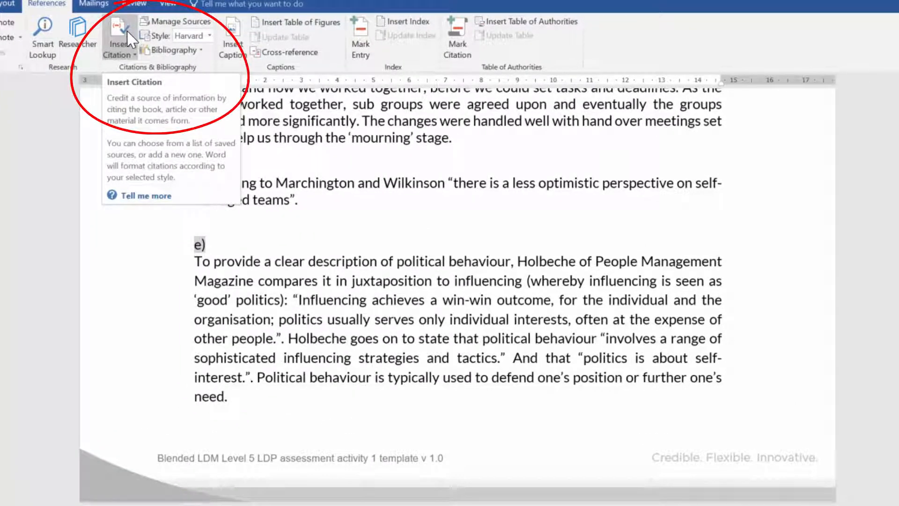
{"action": "left_click", "coordinate": [127, 33]}
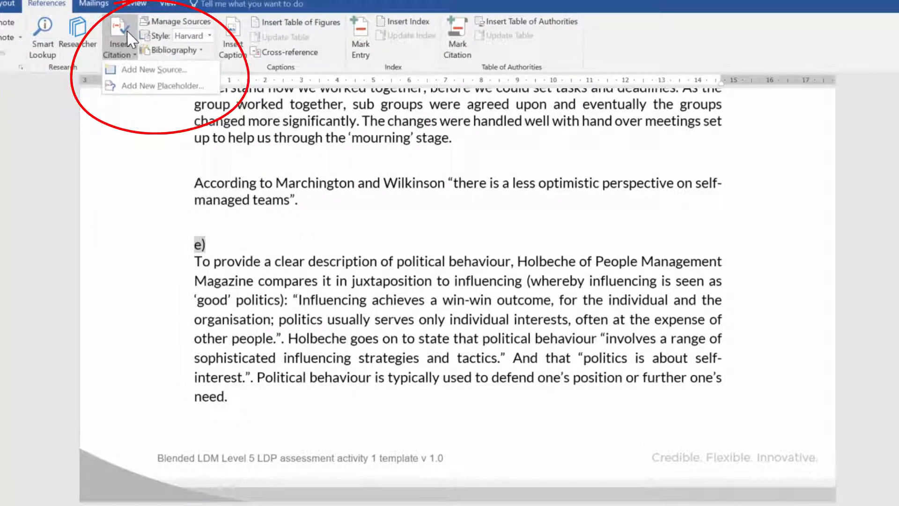
{"action": "left_click", "coordinate": [205, 71]}
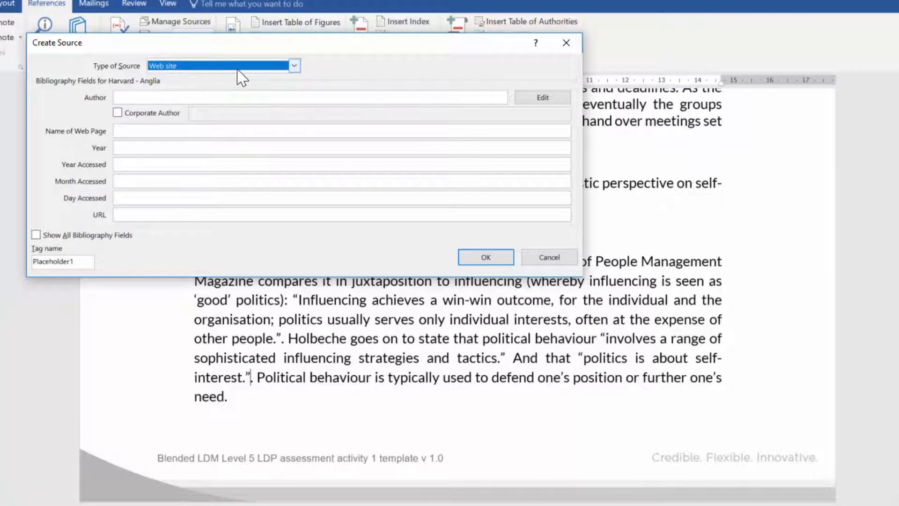
{"action": "left_click", "coordinate": [294, 66]}
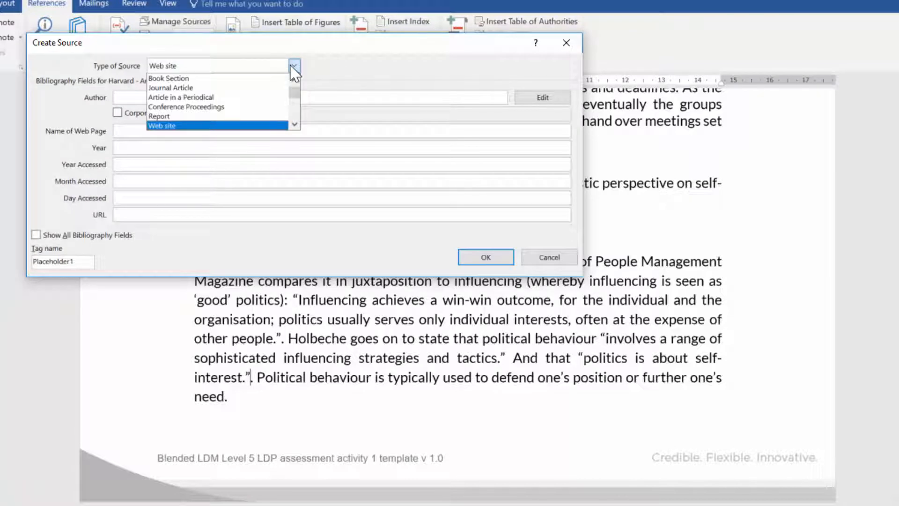
{"action": "left_click", "coordinate": [244, 125]}
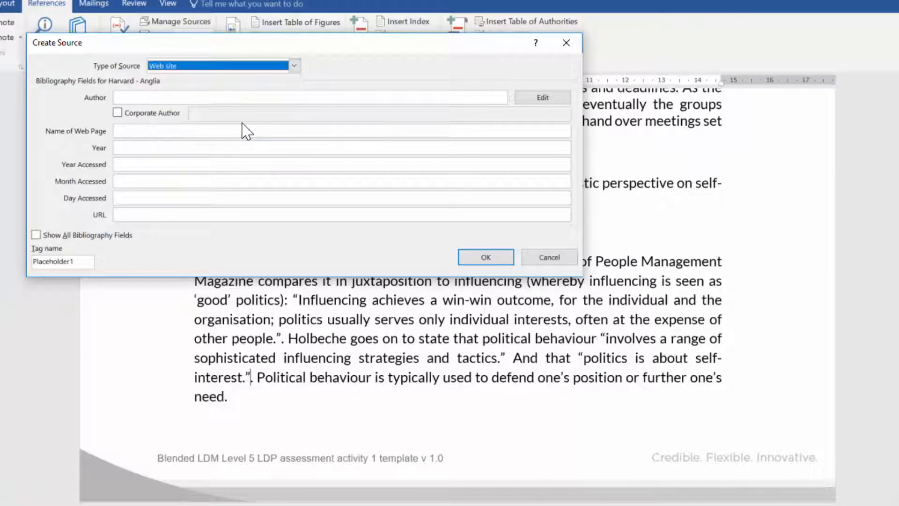
{"action": "left_click", "coordinate": [189, 97]}
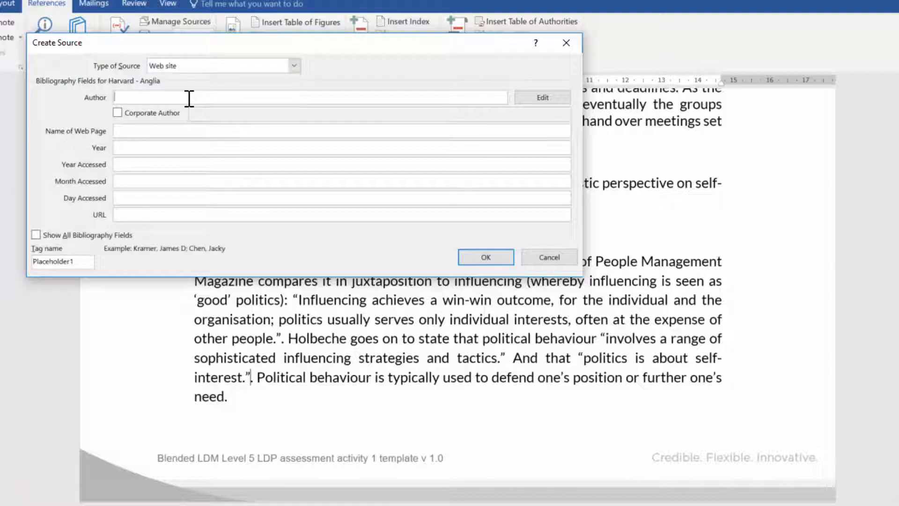
{"action": "type", "text": "Linda Holbeche"}
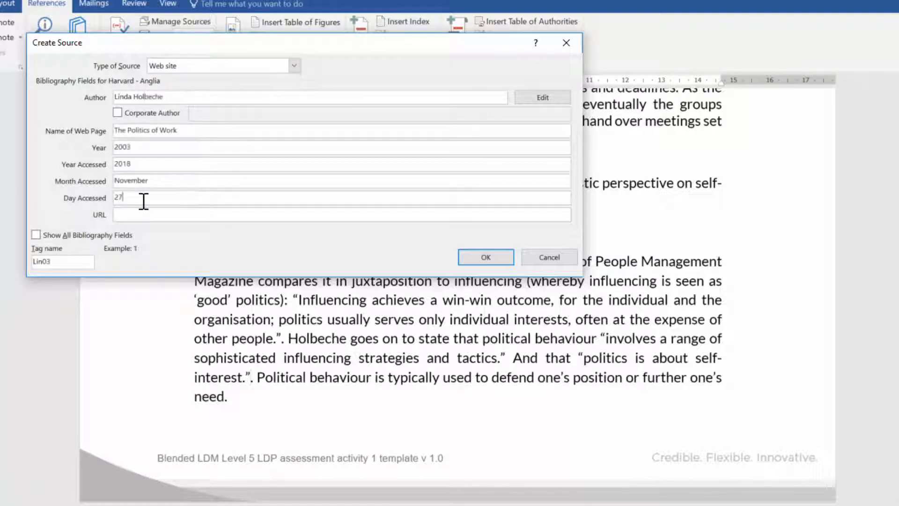
{"action": "type", "text": "th"}
{"action": "key", "text": "Tab"}
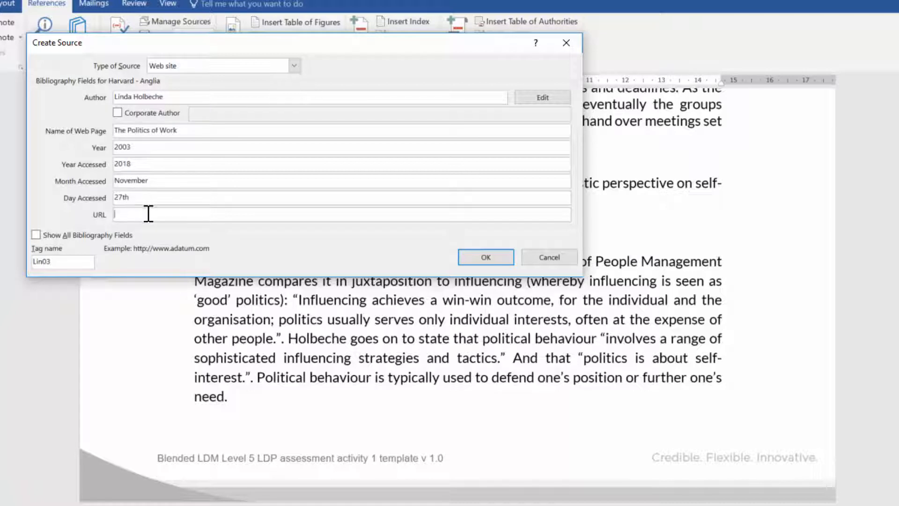
{"action": "right_click", "coordinate": [148, 213]}
{"action": "left_click", "coordinate": [121, 255]}
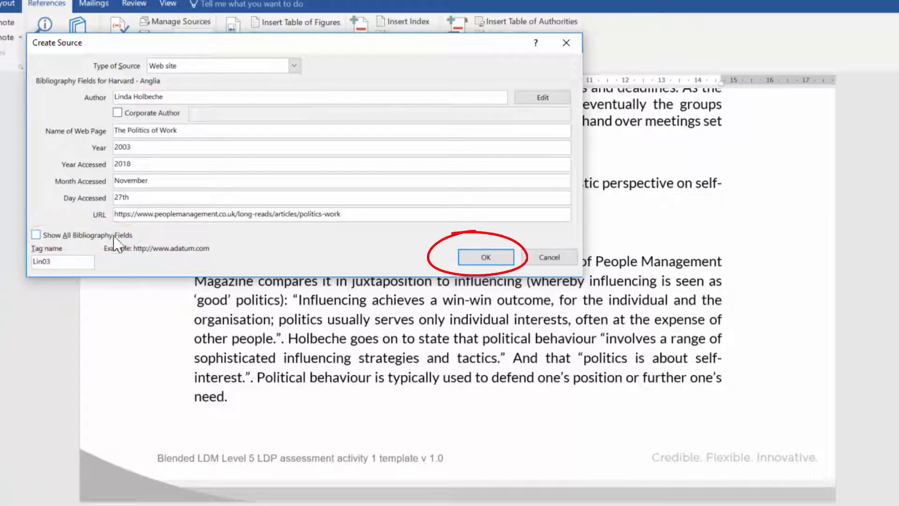
{"action": "left_click", "coordinate": [504, 261]}
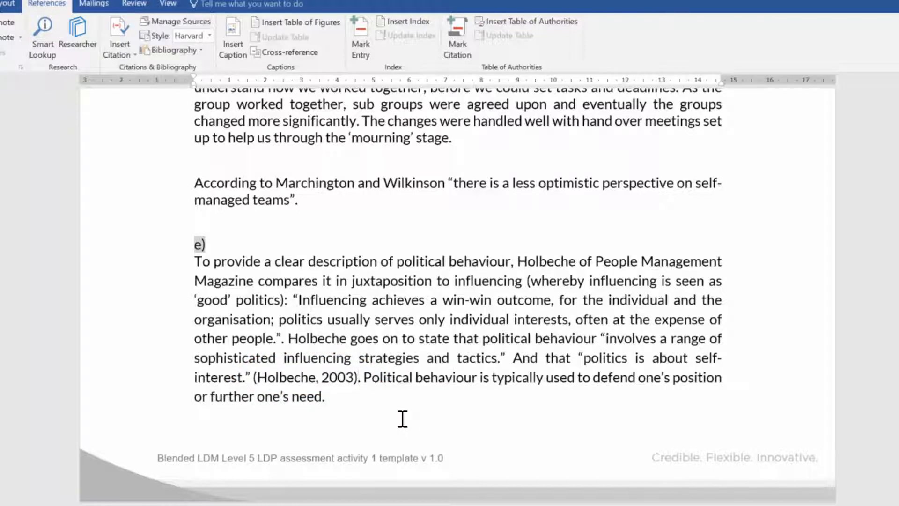
Step: Edit the in-text citation after "politics is about self-interest." to suppress the author, then deselect it
{"action": "left_click", "coordinate": [261, 373]}
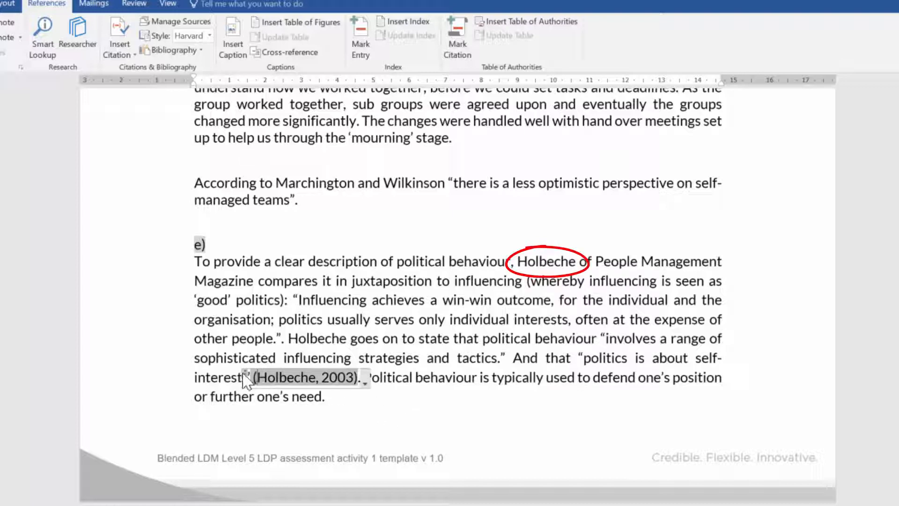
{"action": "left_click", "coordinate": [245, 374]}
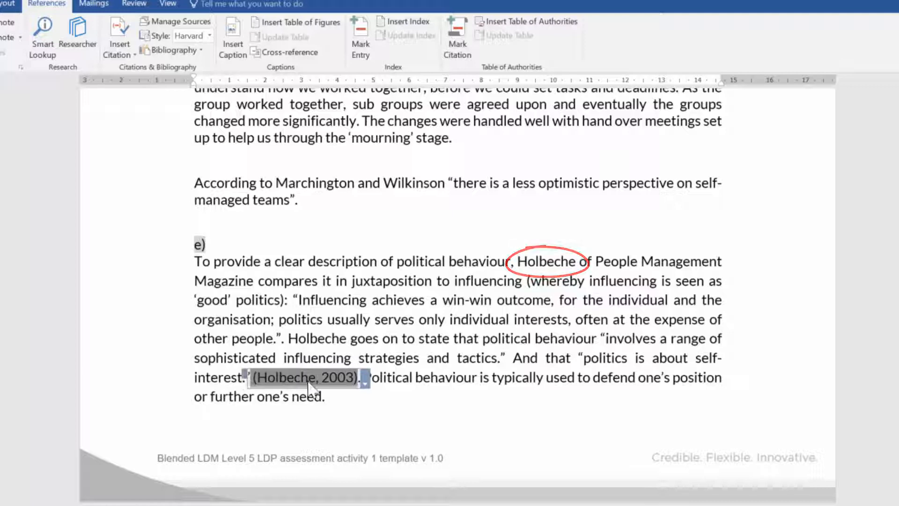
{"action": "left_click", "coordinate": [364, 383]}
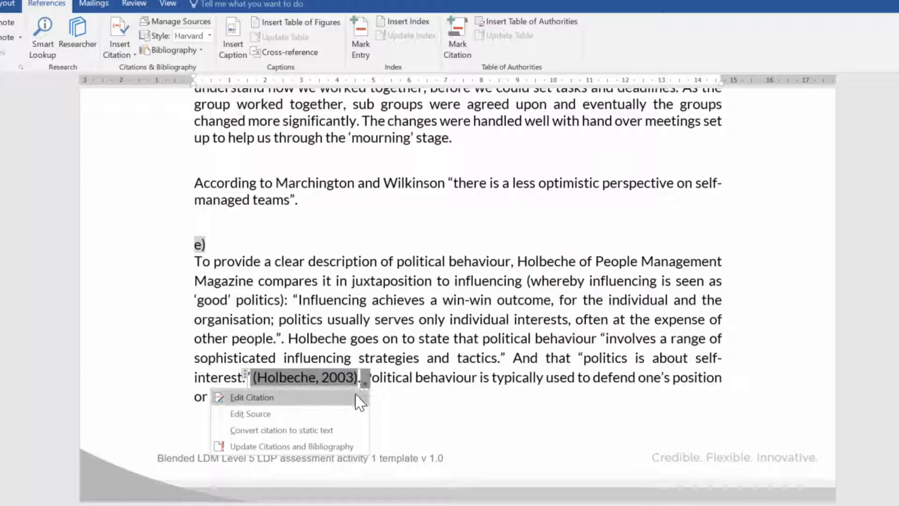
{"action": "left_click", "coordinate": [360, 402]}
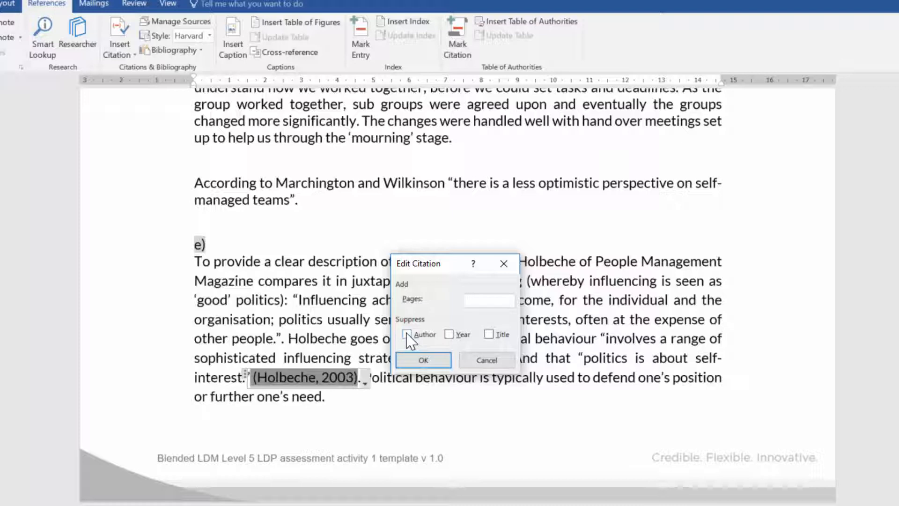
{"action": "left_click", "coordinate": [406, 335]}
{"action": "left_click", "coordinate": [405, 361]}
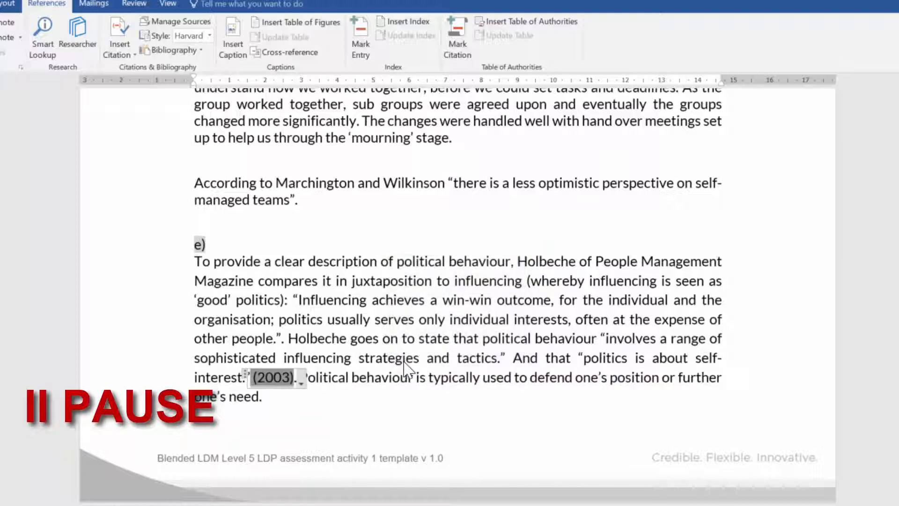
{"action": "left_click", "coordinate": [387, 407]}
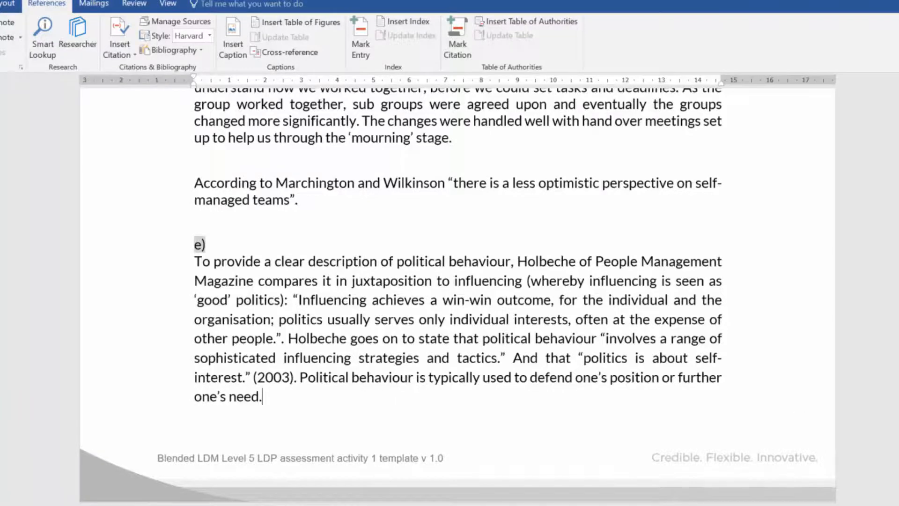
Step: Insert the built-in References list below the final paragraph, which ends with "make her feel welcome."
{"action": "scroll", "coordinate": [457, 295], "scroll_direction": "down", "scroll_amount": 15}
{"action": "scroll", "coordinate": [457, 294], "scroll_direction": "down", "scroll_amount": 15}
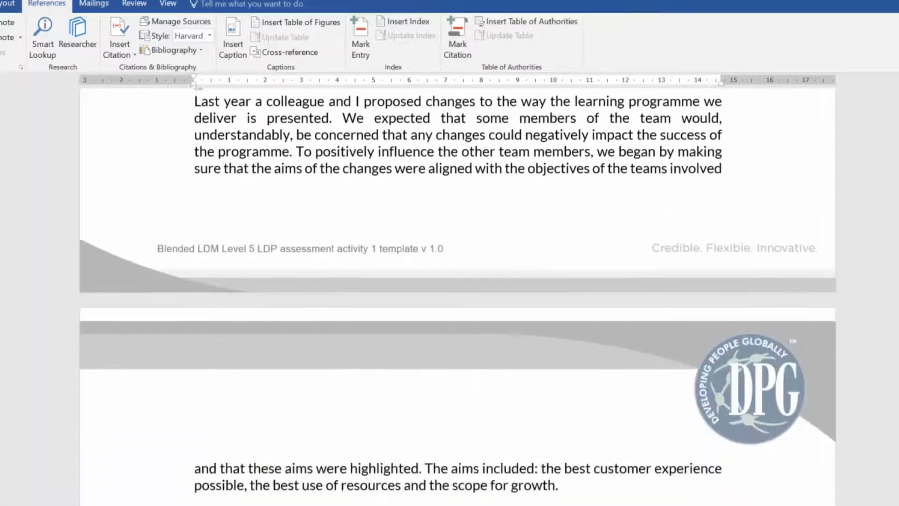
{"action": "scroll", "coordinate": [457, 294], "scroll_direction": "down", "scroll_amount": 6}
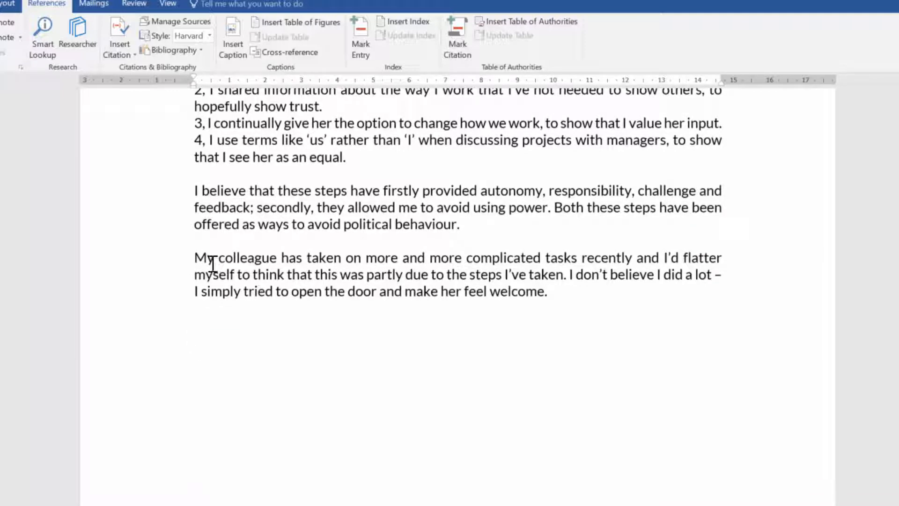
{"action": "left_click", "coordinate": [200, 51]}
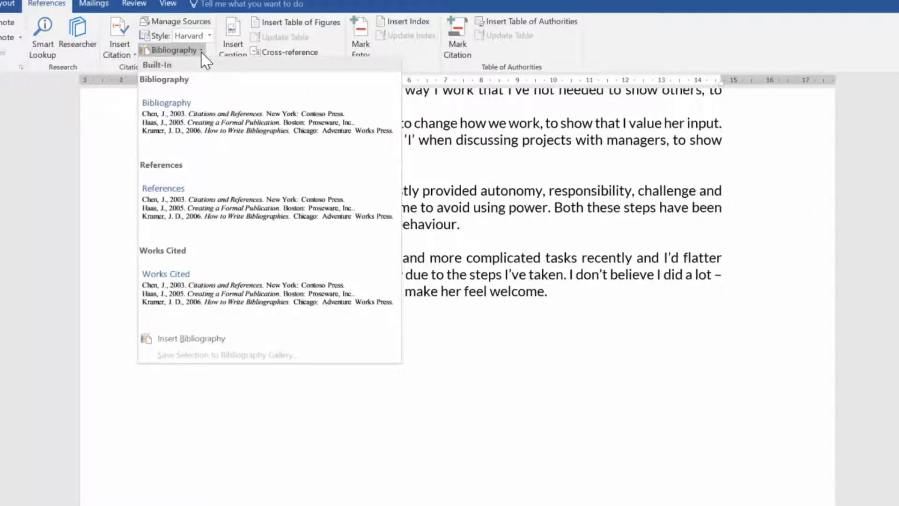
{"action": "left_click", "coordinate": [368, 205]}
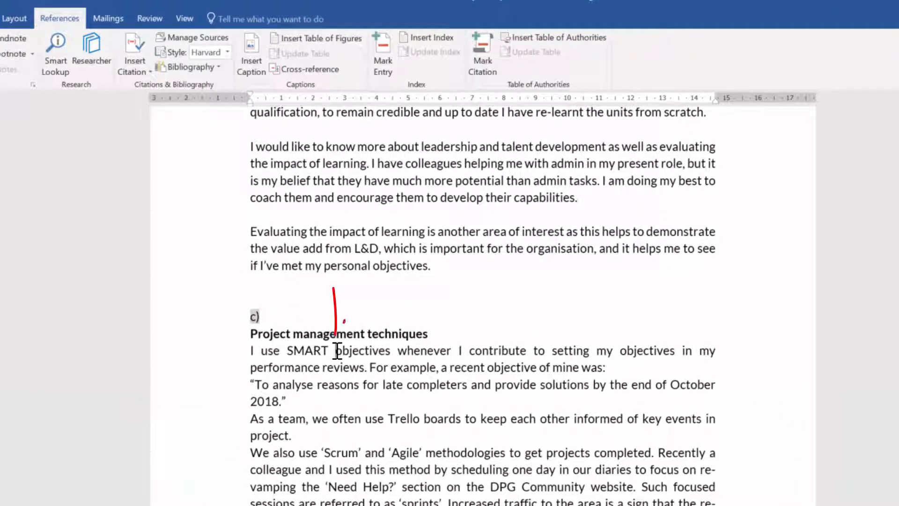
Step: Start a new citation source of type Book directly before "objectives" in the "I use SMART objectives" sentence of section c)
{"action": "left_click", "coordinate": [136, 71]}
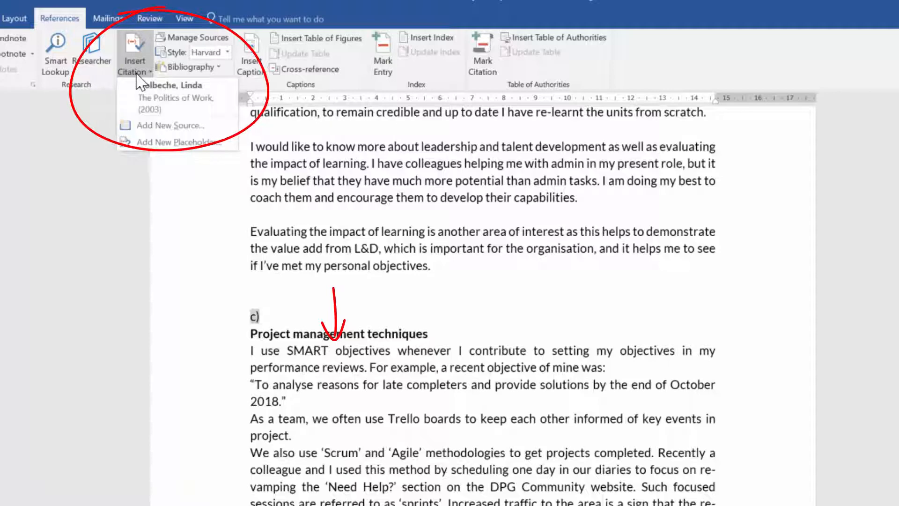
{"action": "left_click", "coordinate": [215, 128]}
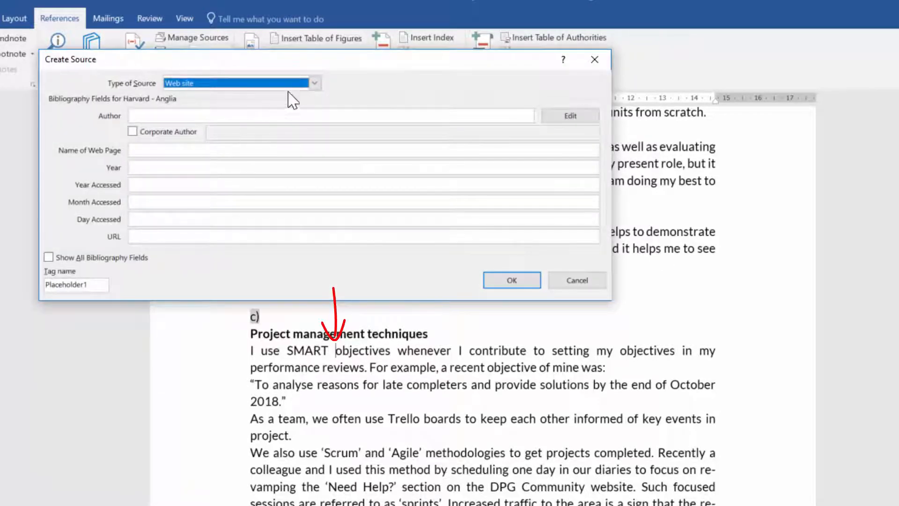
{"action": "left_click", "coordinate": [315, 84]}
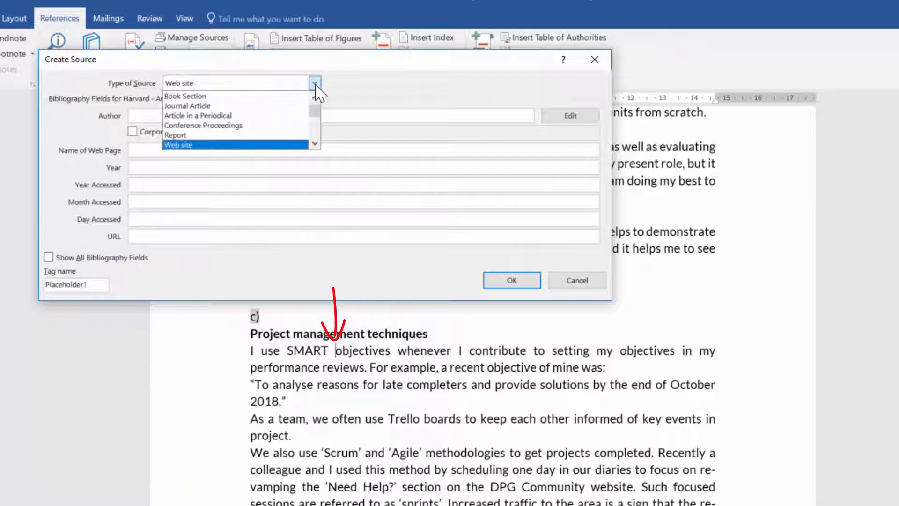
{"action": "left_click", "coordinate": [315, 97]}
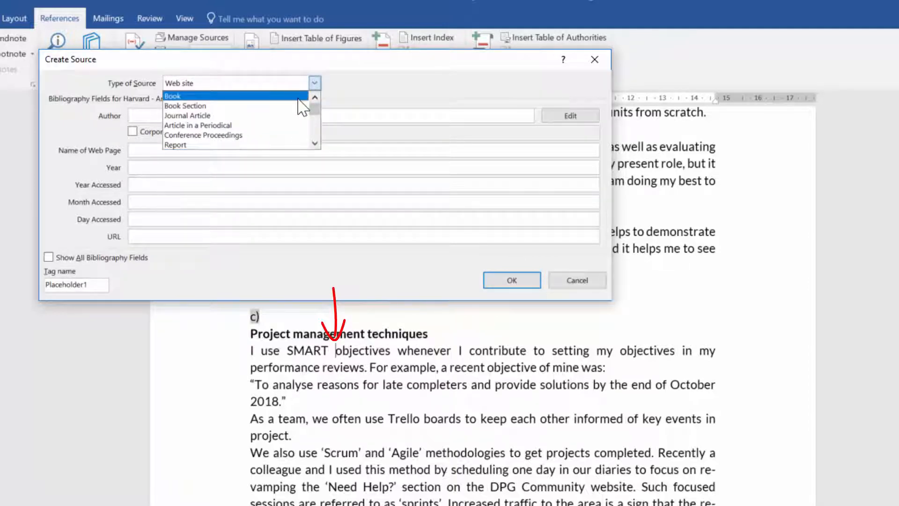
{"action": "left_click", "coordinate": [298, 96]}
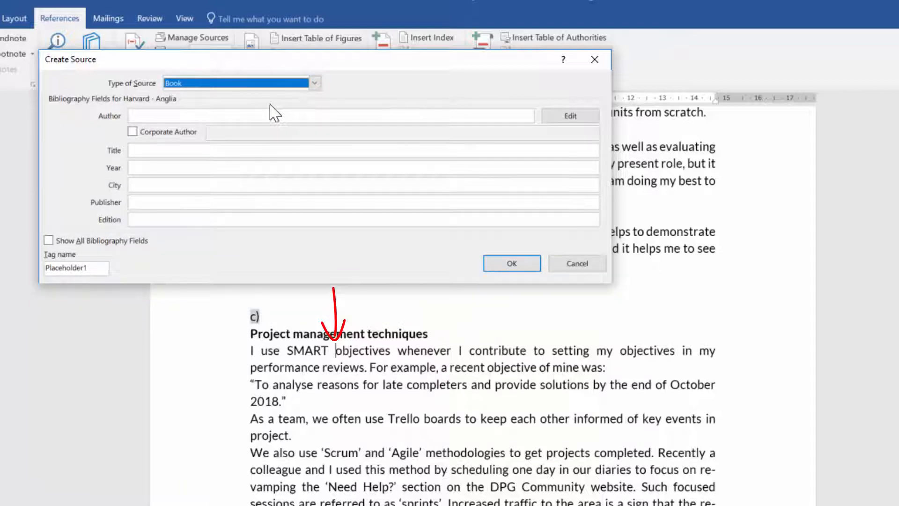
Step: Insert the citation with the author's full name, title Management: Tasks, Responsibilities, Practices, year 2007 and publisher Transaction Publishers, and update the References list
{"action": "left_click", "coordinate": [246, 112]}
{"action": "type", "text": "Peter Drucker"}
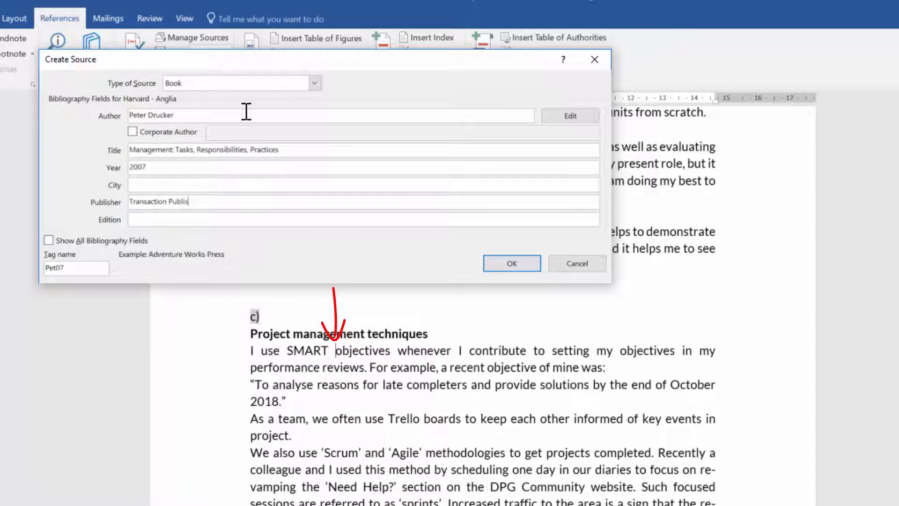
{"action": "type", "text": "shers"}
{"action": "left_click", "coordinate": [500, 264]}
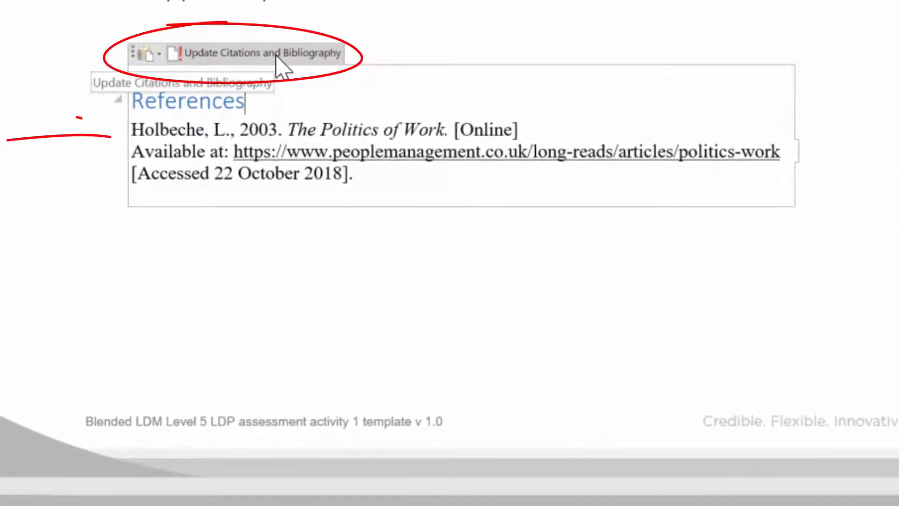
{"action": "left_click", "coordinate": [277, 56]}
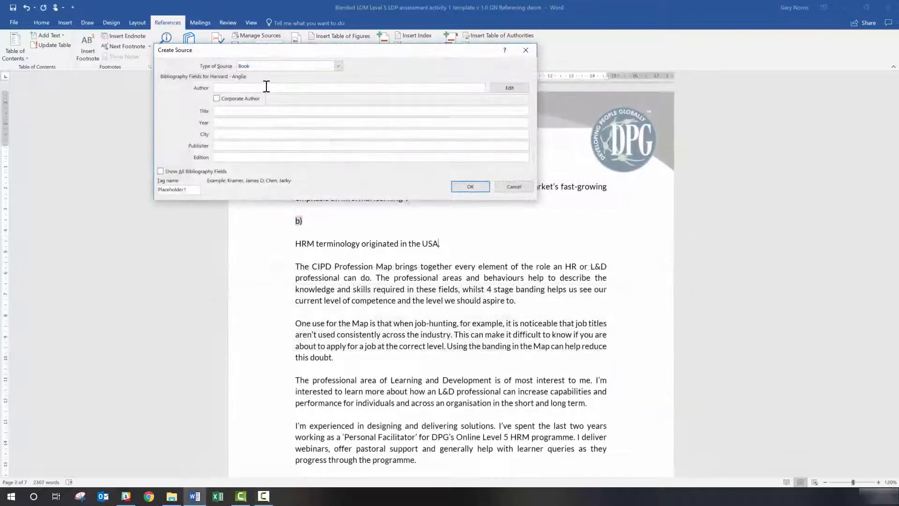
Step: Enter both authors' full names, separated by a semicolon, for the new Book source and check the list of separated names
{"action": "type", "text": "Mick Marchington"}
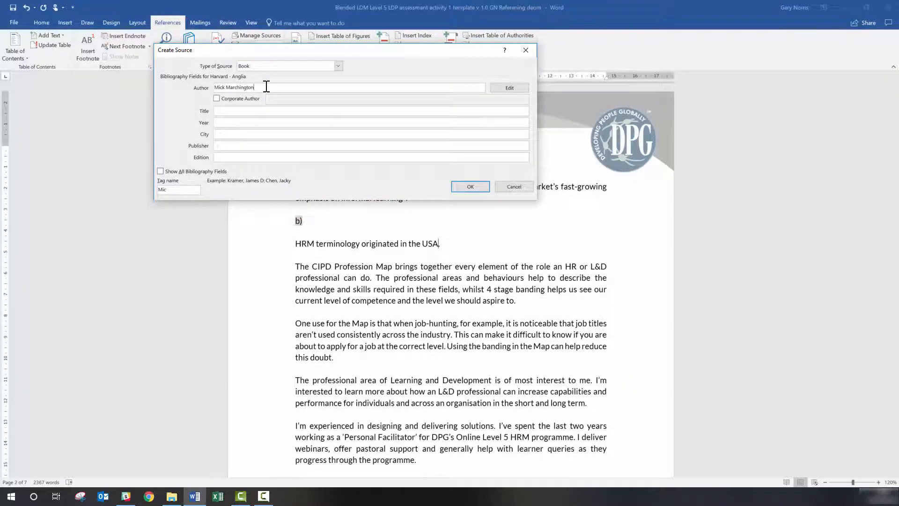
{"action": "type", "text": "; A"}
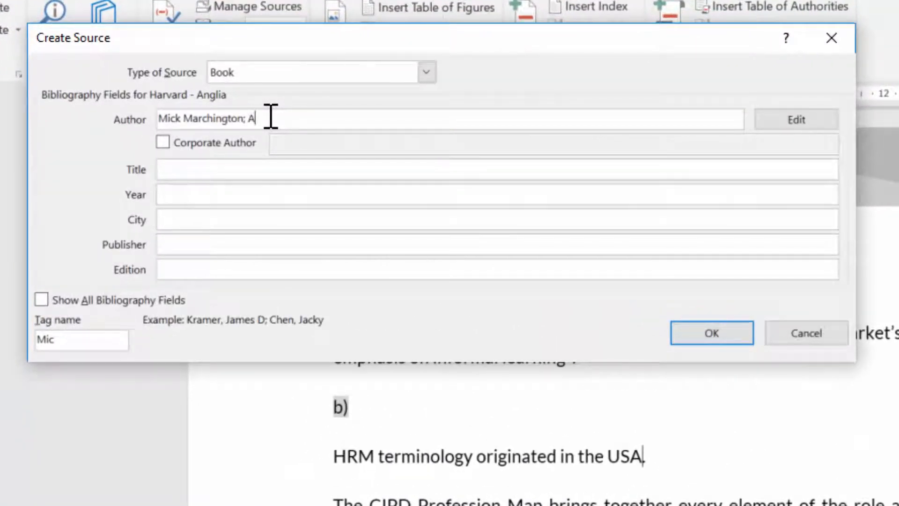
{"action": "type", "text": "drian Wilki"}
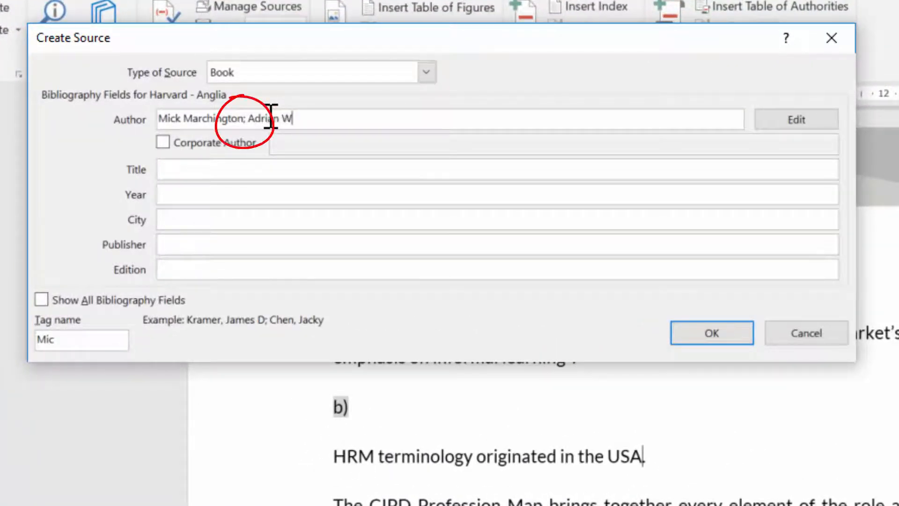
{"action": "type", "text": "nson"}
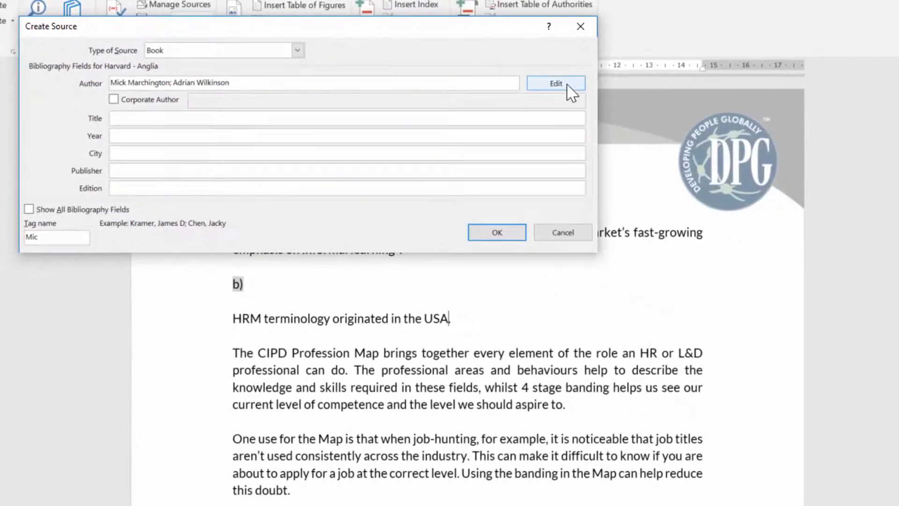
{"action": "left_click", "coordinate": [811, 122]}
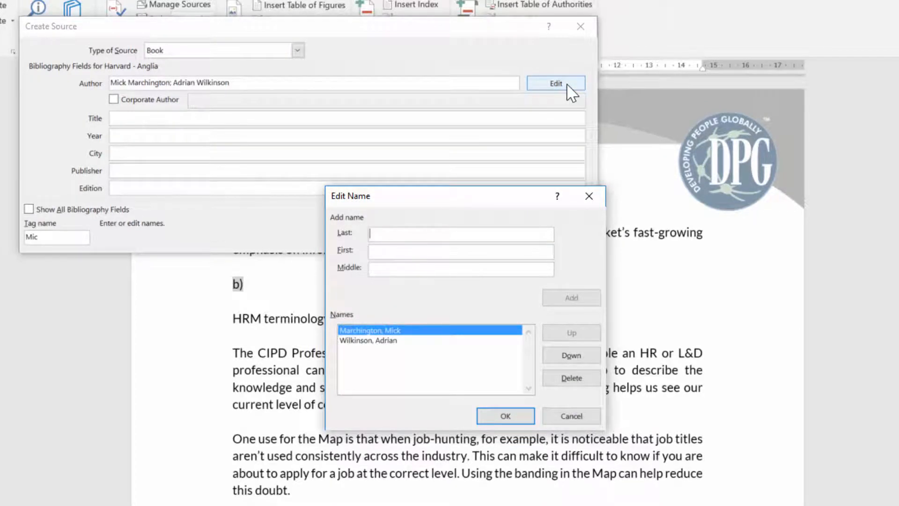
{"action": "left_click", "coordinate": [571, 416]}
Step: Fill in the book's title as Human Resource Management at Work, year 2007, city London, publisher CIPD and edition 3rd
{"action": "left_click", "coordinate": [183, 120]}
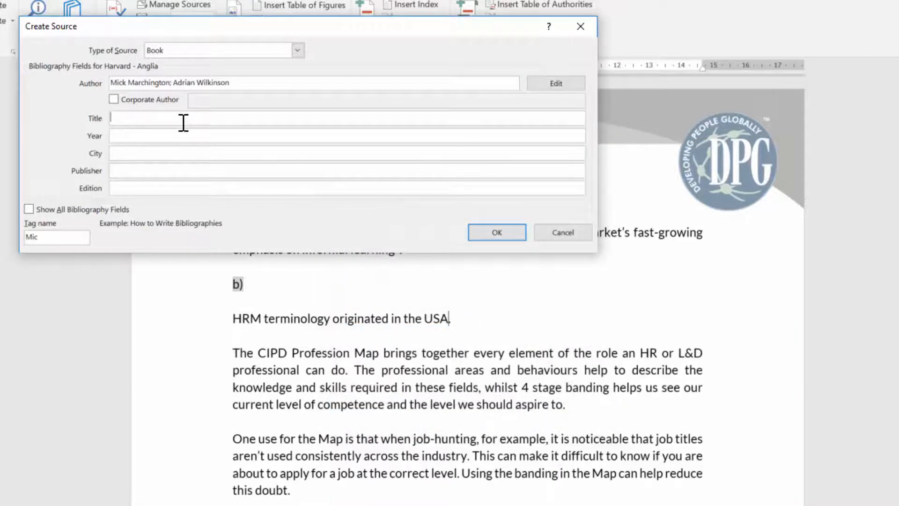
{"action": "type", "text": "Hu"}
{"action": "type", "text": "3rd"}
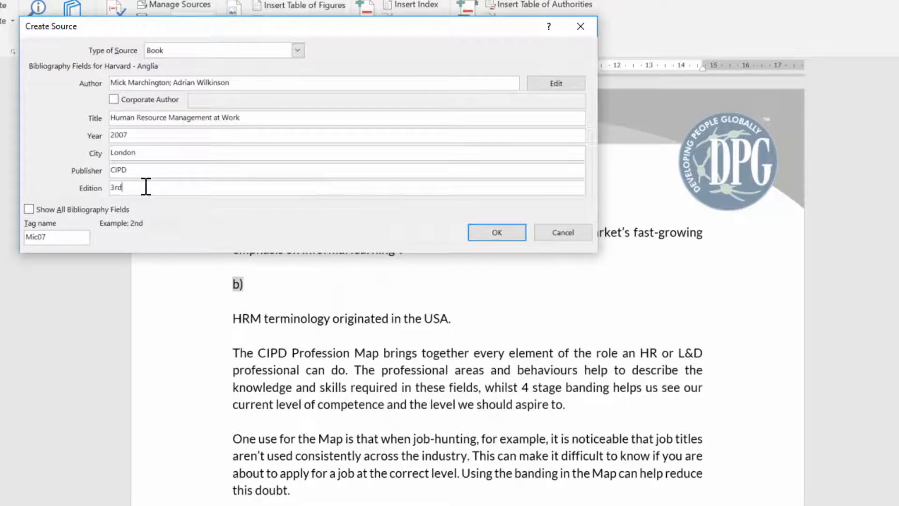
Step: Show all bibliography fields, set Pages to 4, and insert the citation after "HRM terminology originated in the USA" in section b)
{"action": "left_click", "coordinate": [28, 209]}
{"action": "left_click", "coordinate": [579, 276]}
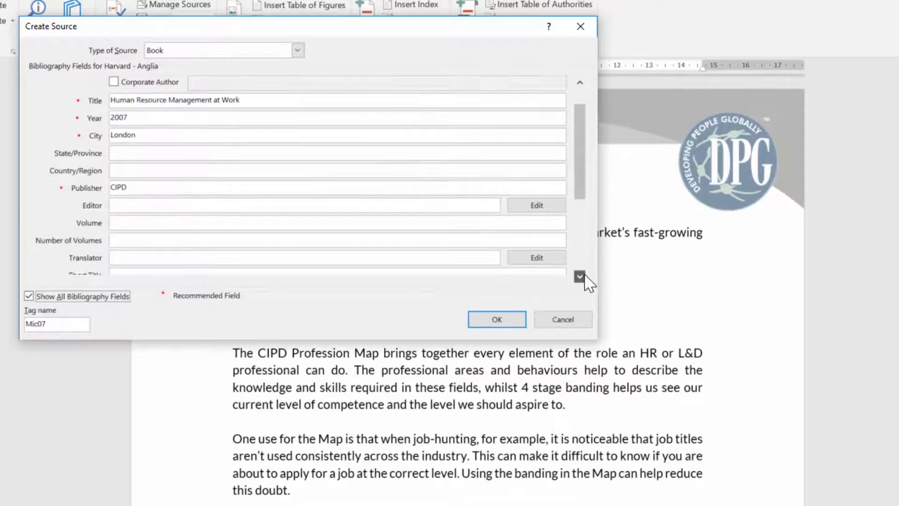
{"action": "scroll", "coordinate": [588, 281], "scroll_direction": "down", "scroll_amount": 7}
{"action": "left_click", "coordinate": [162, 187]}
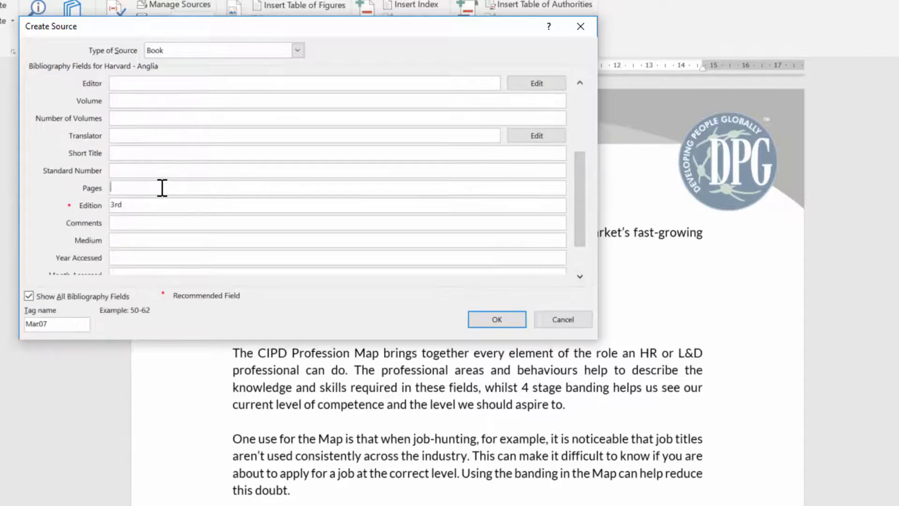
{"action": "type", "text": "4"}
{"action": "left_click", "coordinate": [499, 324]}
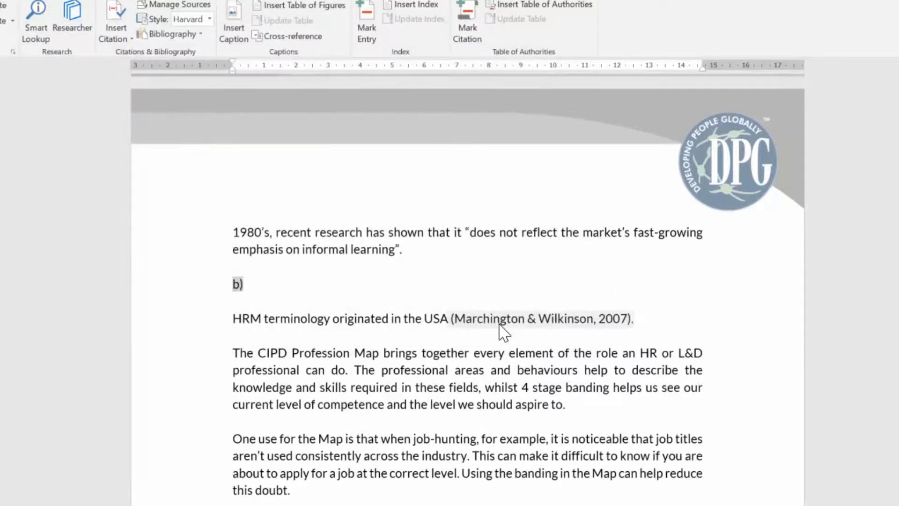